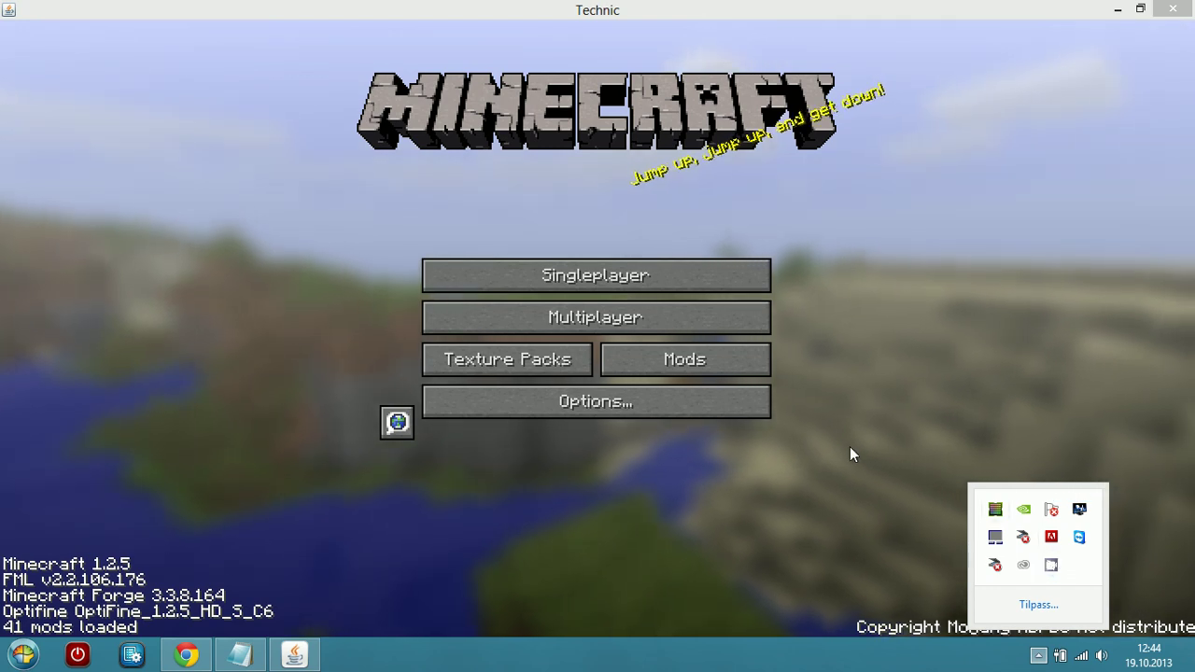
Switch from Minecraft to the Chrome window showing the 'Download BDcraft Texturepacks' page
{"action": "left_click", "coordinate": [845, 447]}
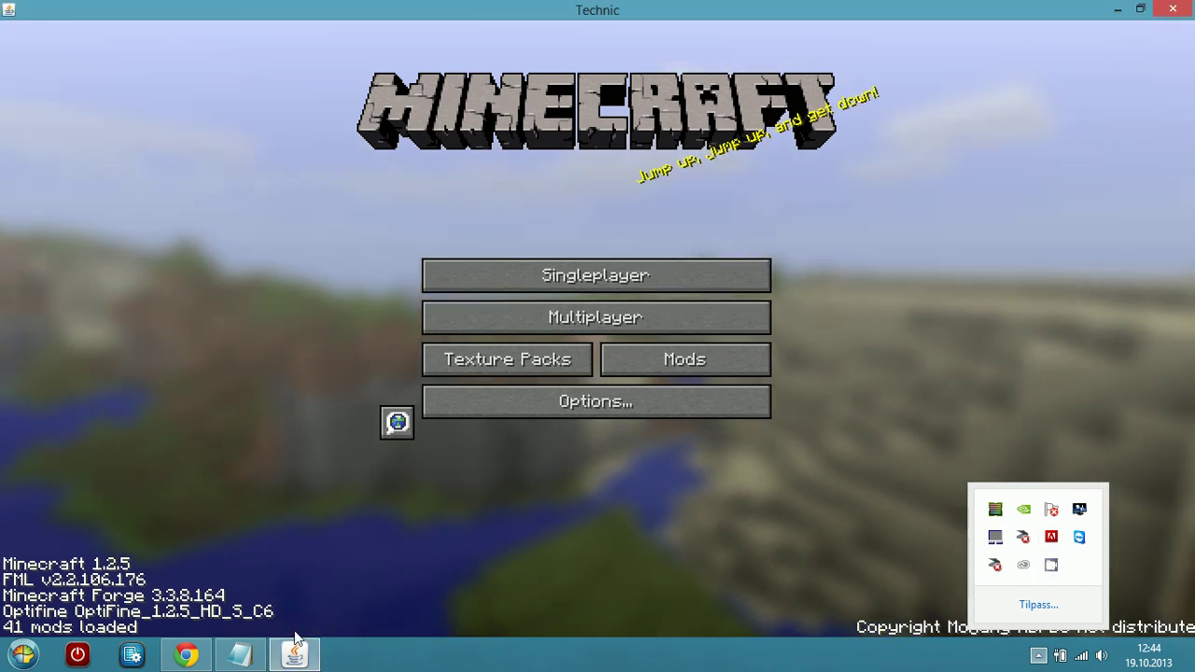
{"action": "mouse_move", "coordinate": [188, 657]}
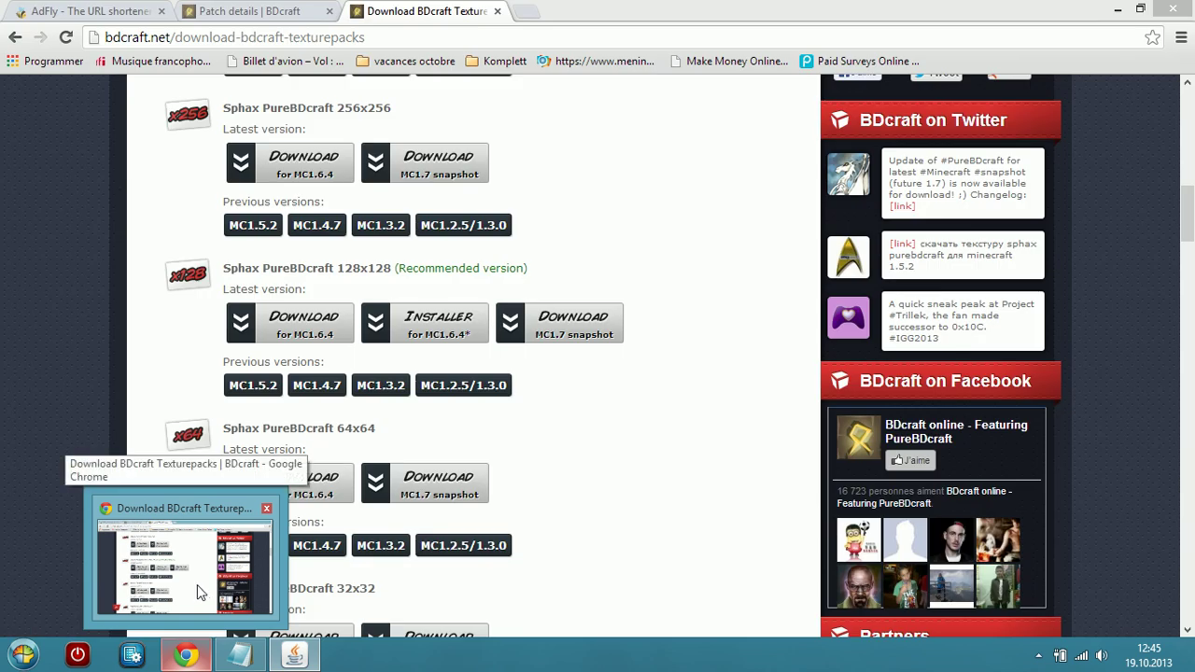
{"action": "left_click", "coordinate": [162, 585]}
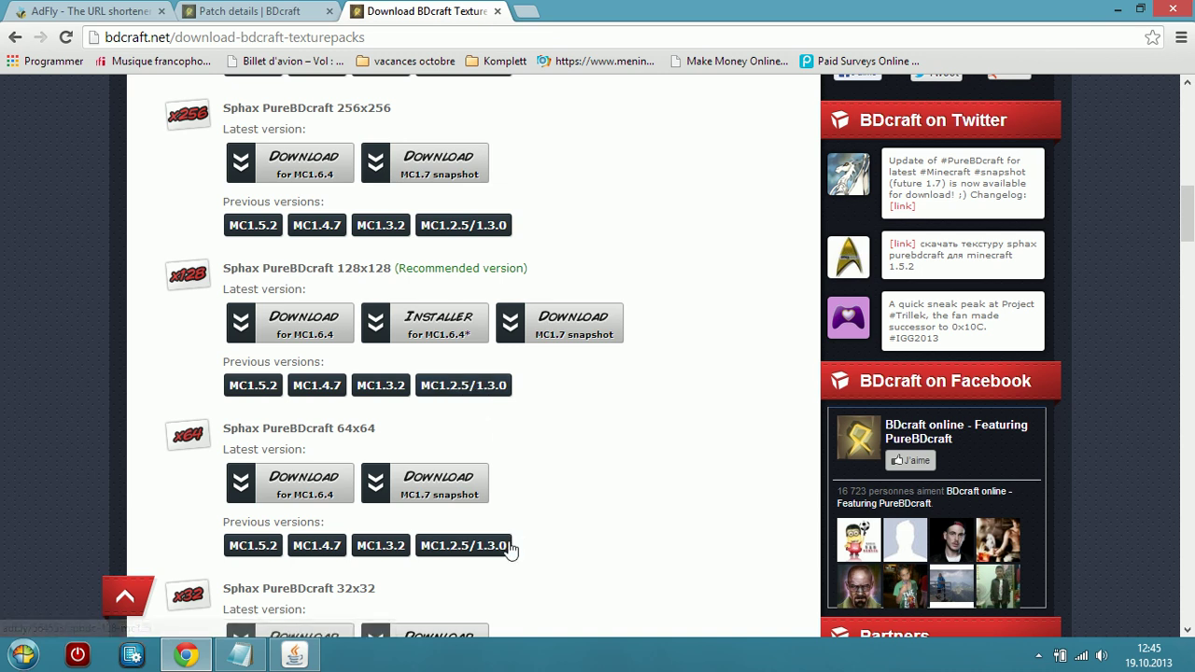
Download Sphax PureBDcraft 64x for MC1.2.5/1.3.0, skipping the adf.ly ad, then return to the patch tab
{"action": "left_click", "coordinate": [449, 549]}
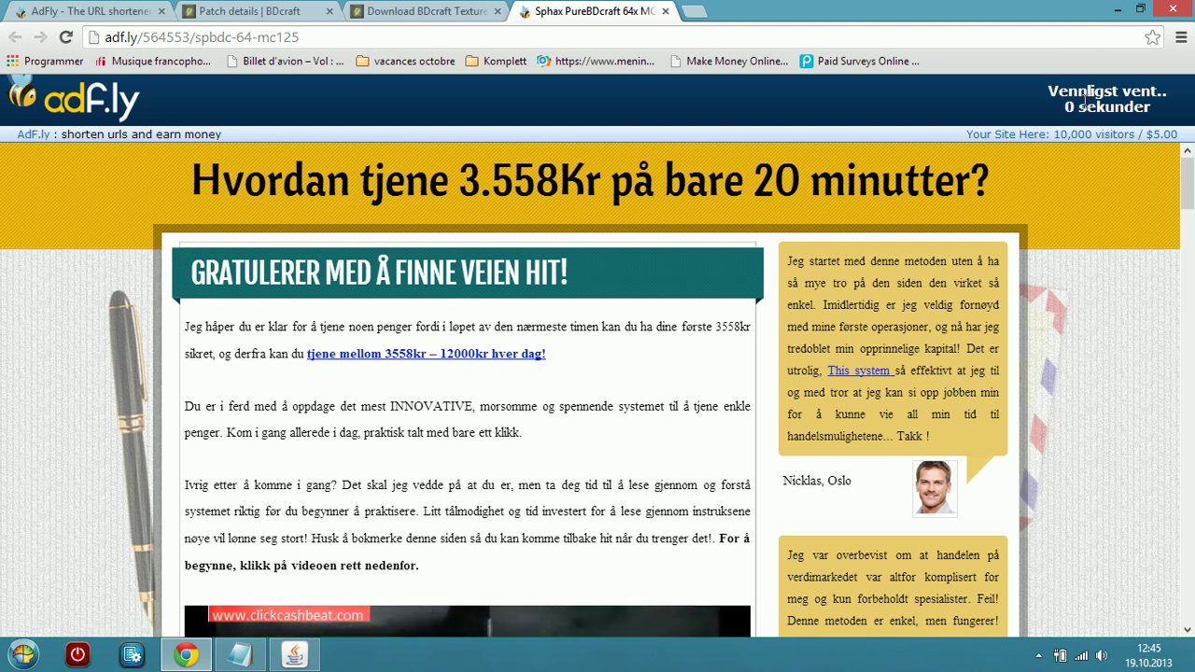
{"action": "left_click", "coordinate": [1083, 105]}
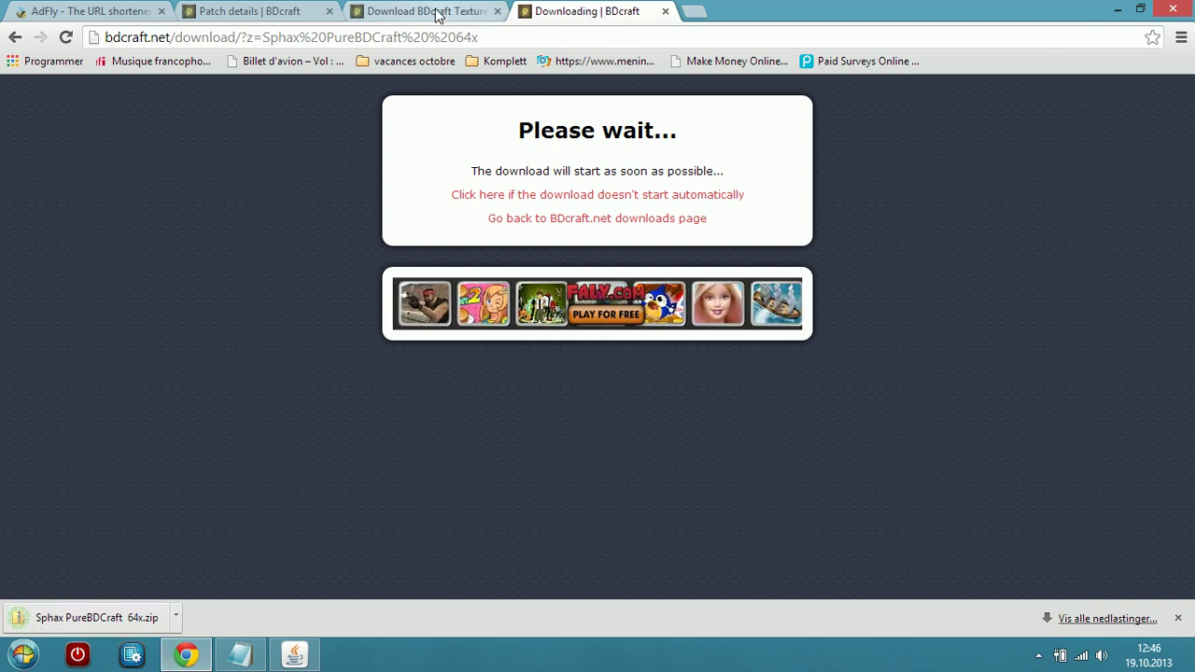
{"action": "left_click", "coordinate": [289, 13]}
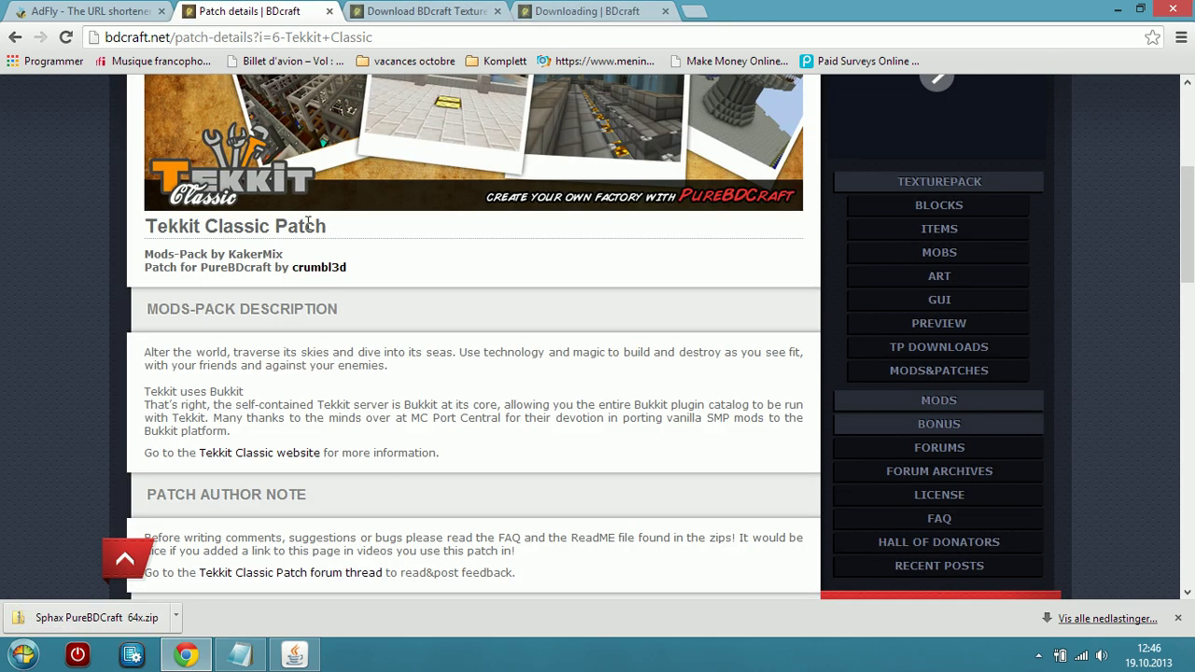
Download the 'Tekkit Classic Patch - 64x' from the patch page
{"action": "scroll", "coordinate": [336, 269], "scroll_direction": "up", "scroll_amount": 4}
{"action": "scroll", "coordinate": [327, 276], "scroll_direction": "down", "scroll_amount": 9}
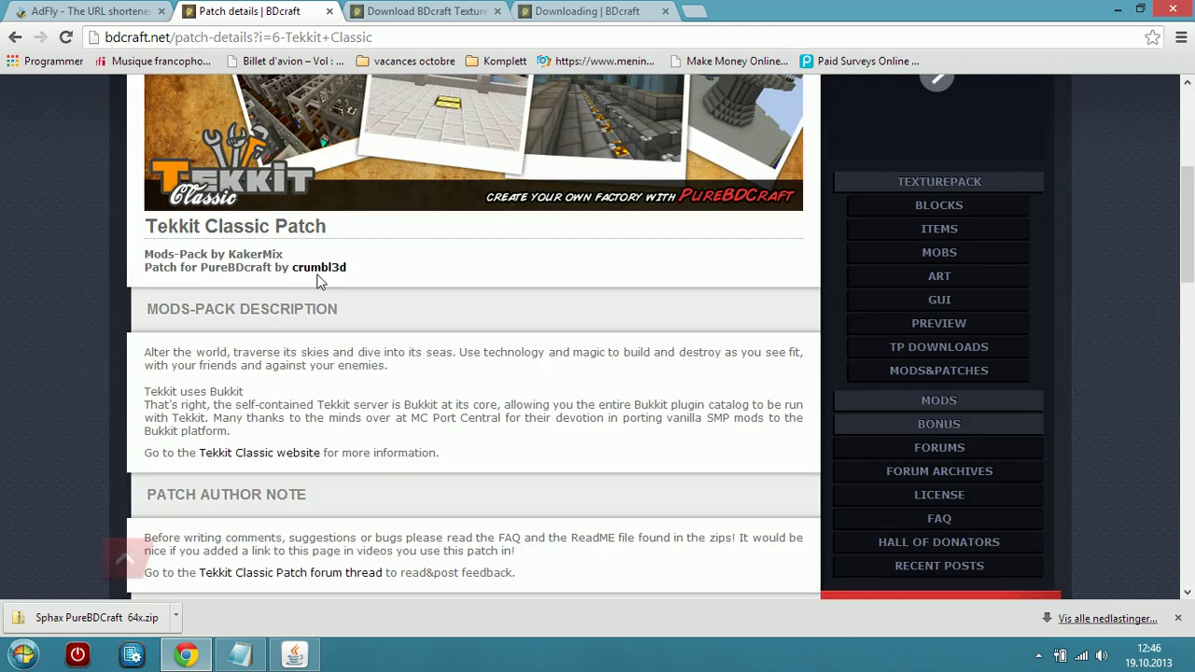
{"action": "scroll", "coordinate": [317, 280], "scroll_direction": "up", "scroll_amount": 1}
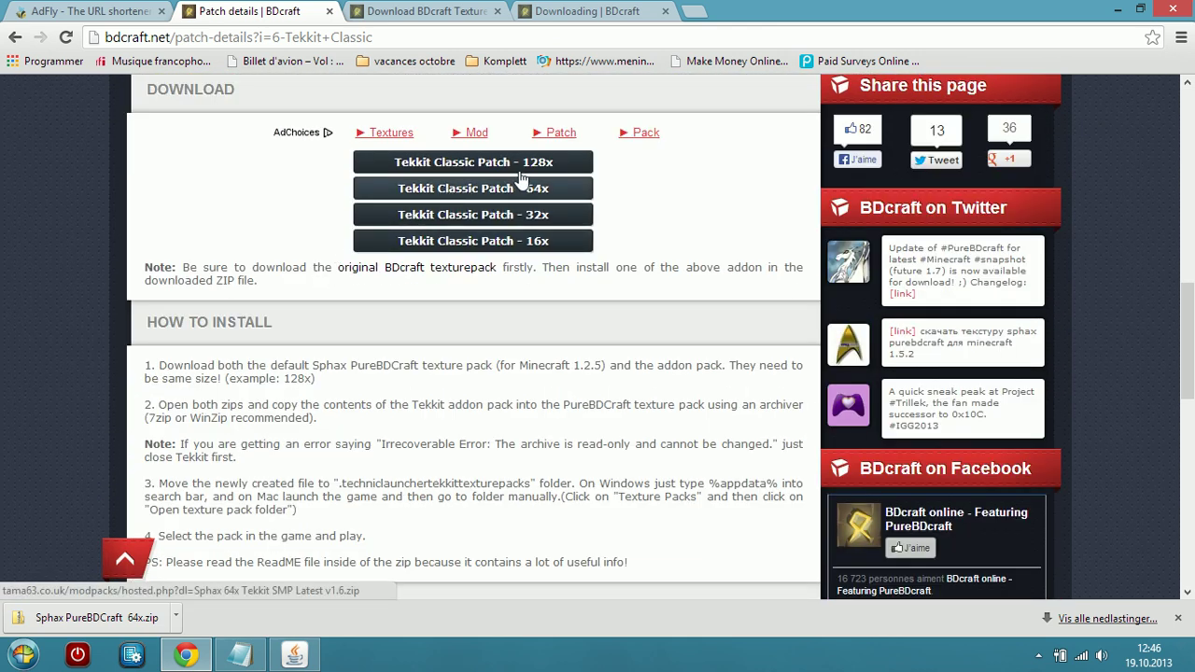
{"action": "left_click", "coordinate": [466, 191]}
{"action": "left_click", "coordinate": [390, 197]}
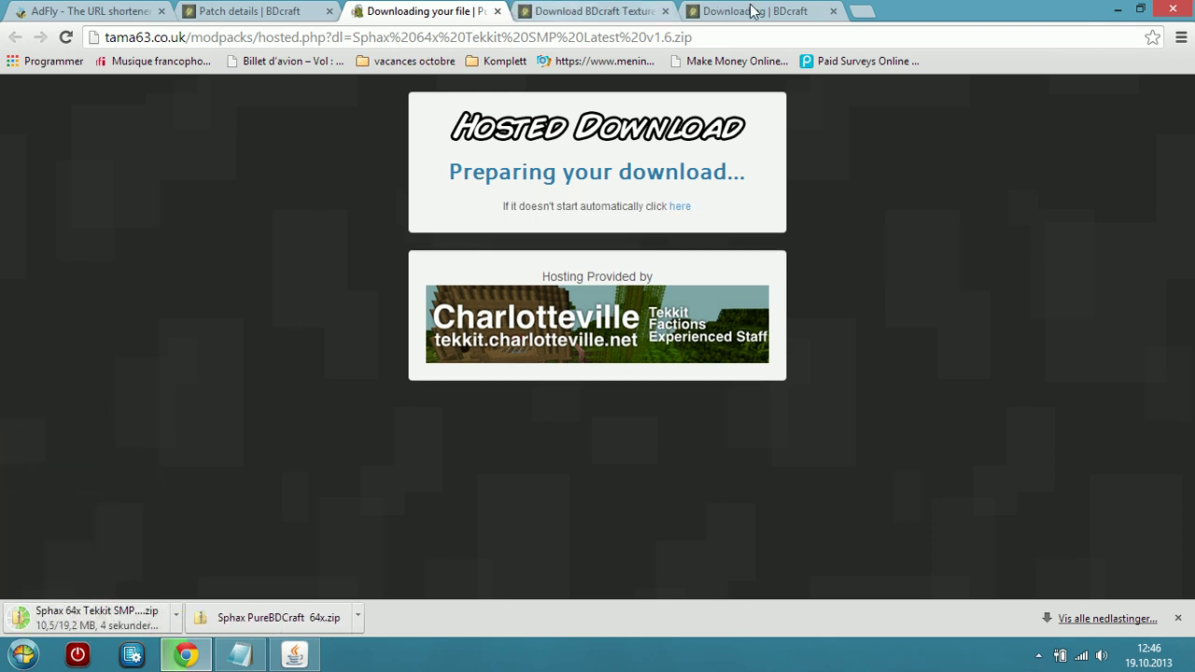
Close the leftover BDcraft tabs and return to Minecraft's main menu
{"action": "left_click", "coordinate": [796, 16]}
{"action": "left_click", "coordinate": [832, 12]}
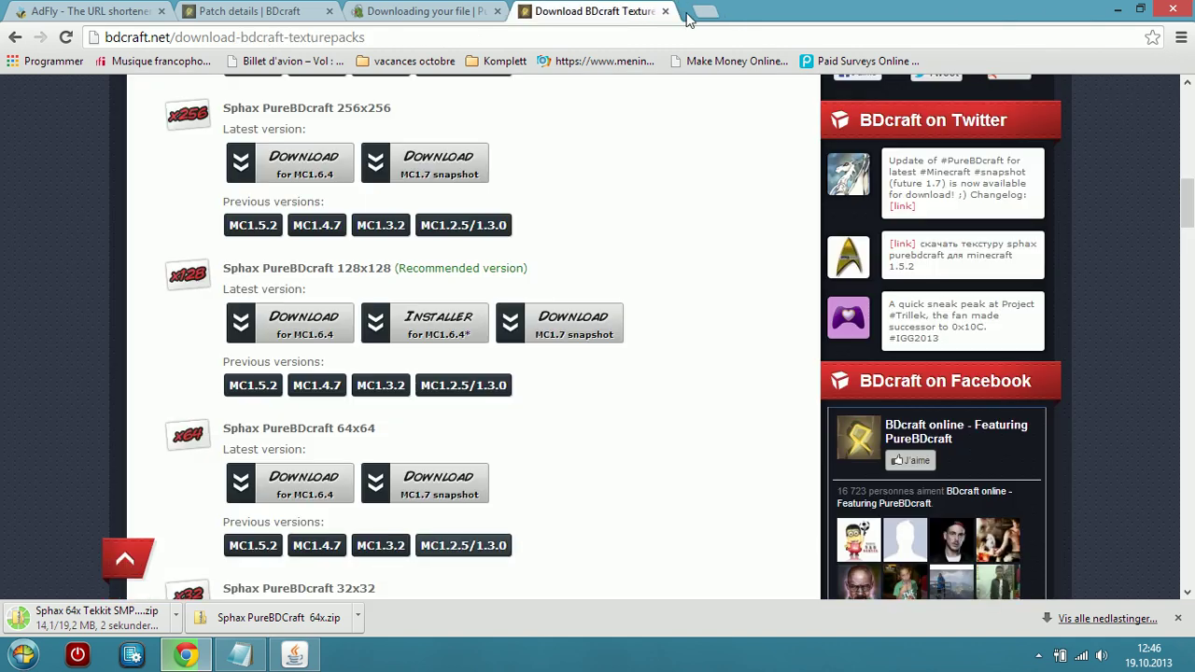
{"action": "left_click", "coordinate": [664, 12]}
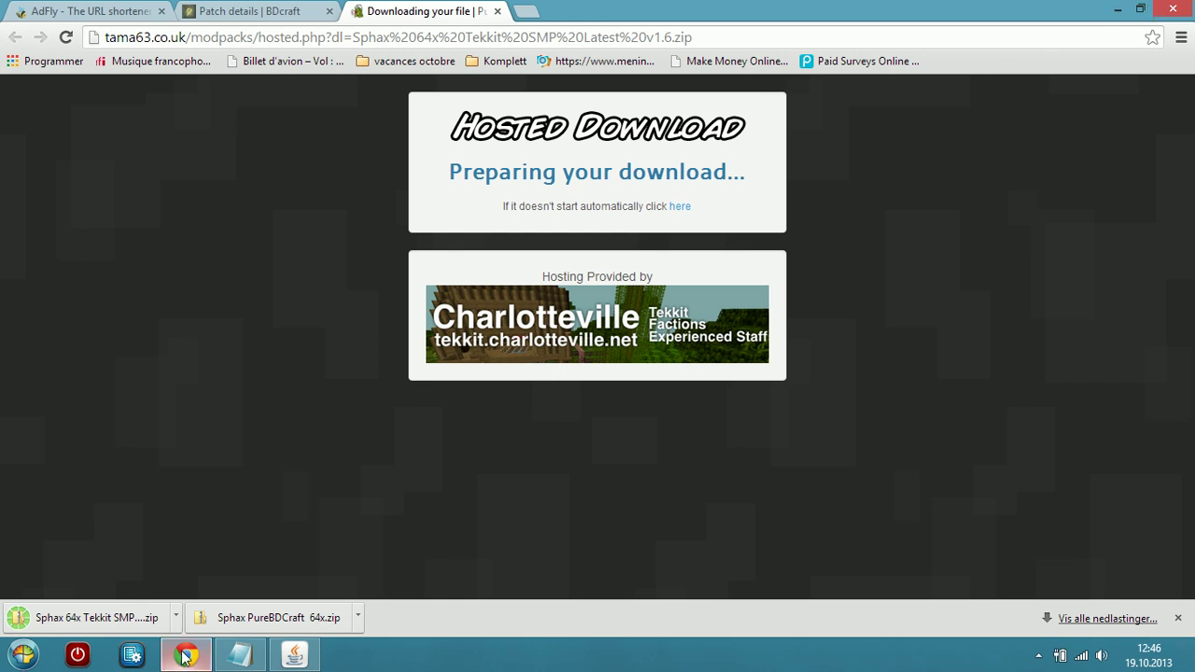
{"action": "left_click", "coordinate": [294, 654]}
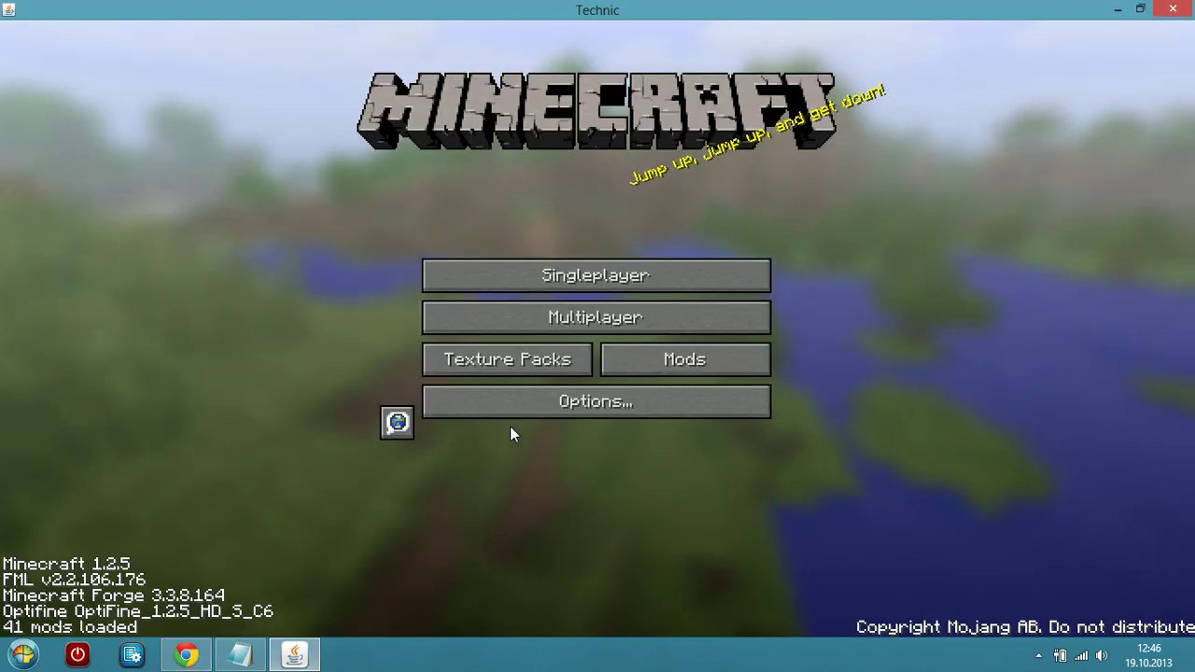
Open Tekkit's texturepacks folder from Minecraft's texture pack selection screen
{"action": "left_click", "coordinate": [1113, 8]}
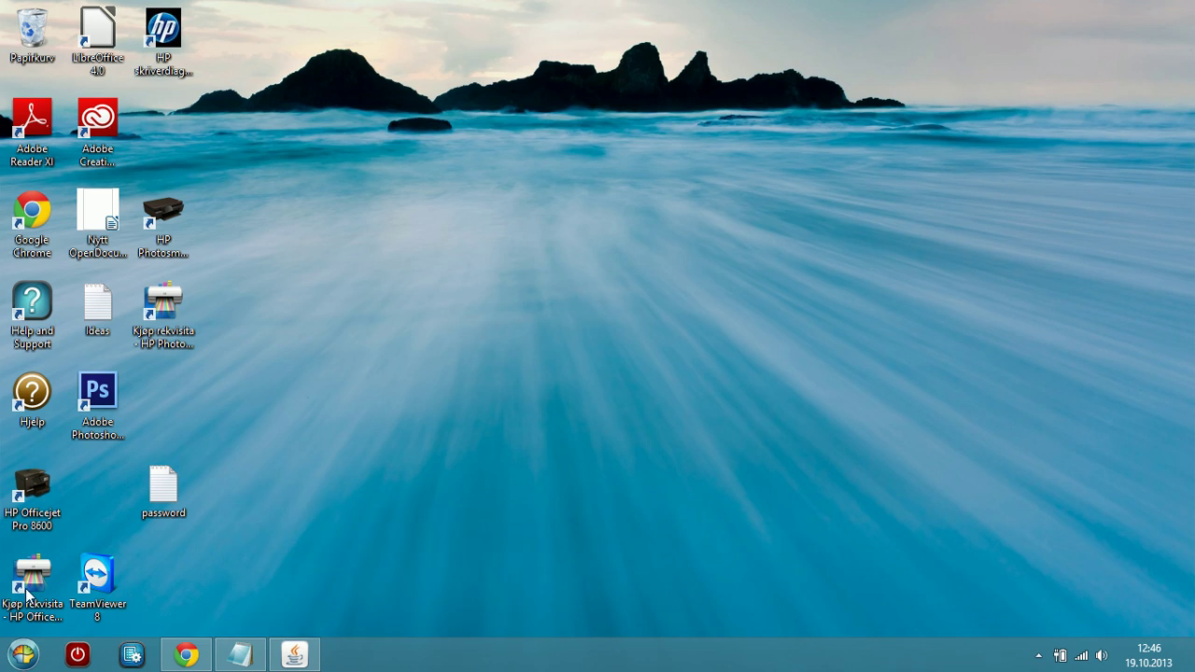
{"action": "key", "text": "super"}
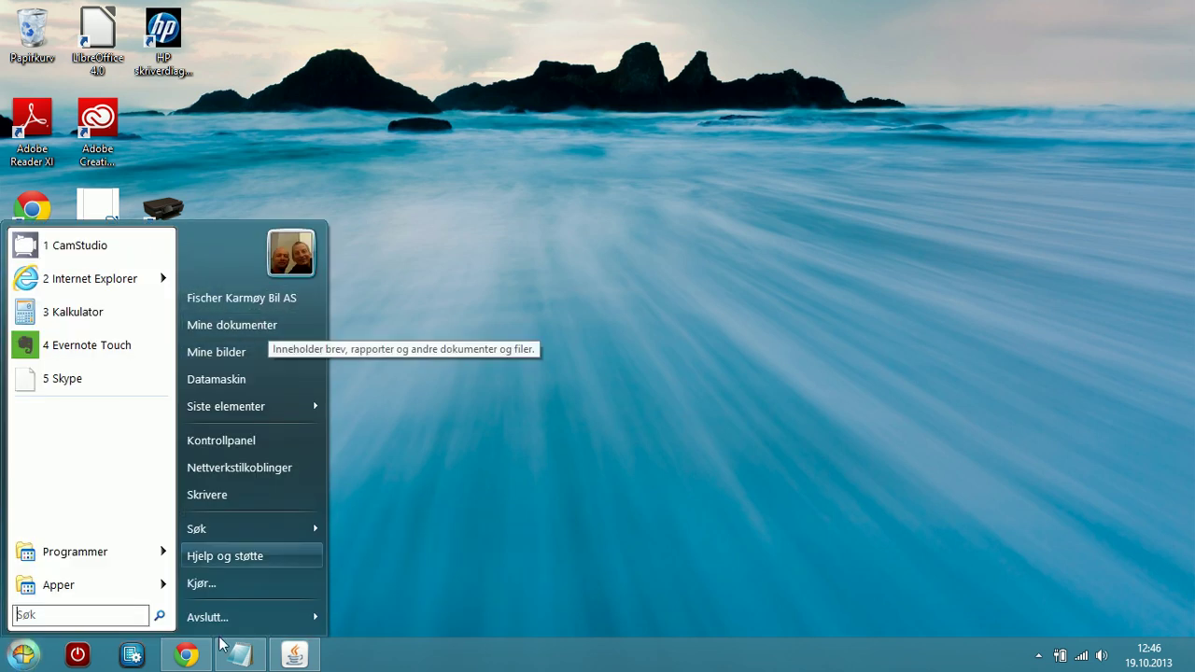
{"action": "left_click", "coordinate": [306, 656]}
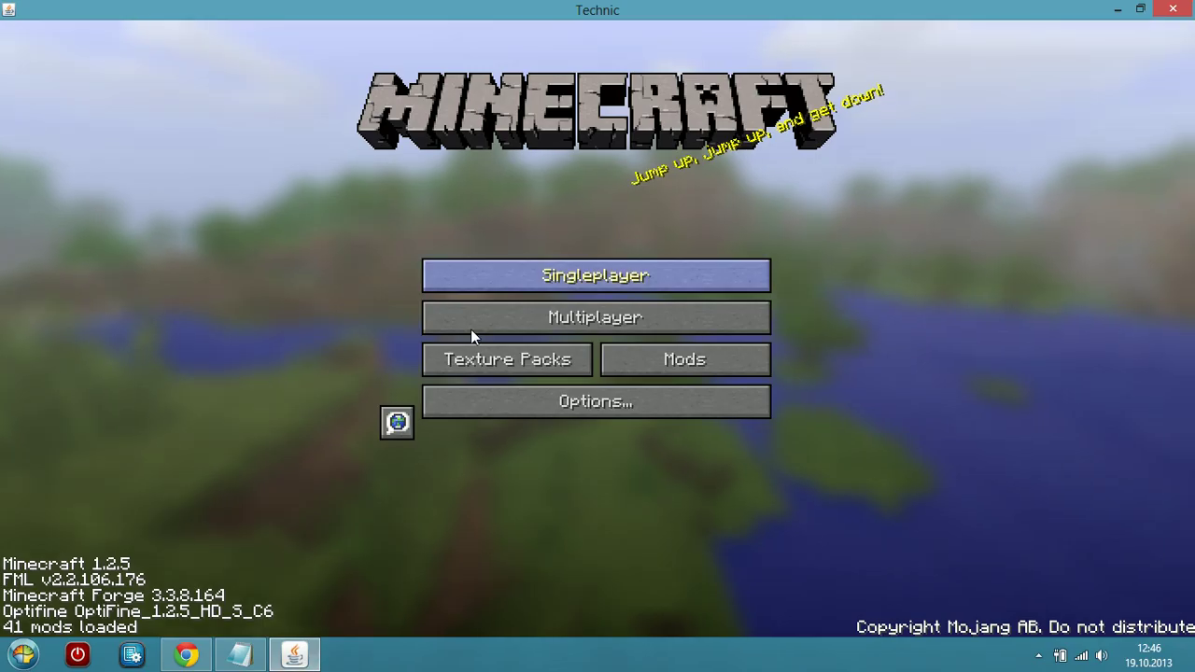
{"action": "left_click", "coordinate": [474, 369]}
{"action": "left_click", "coordinate": [423, 572]}
Open the Nedlastinger downloads folder from the user's home folder
{"action": "left_click", "coordinate": [22, 654]}
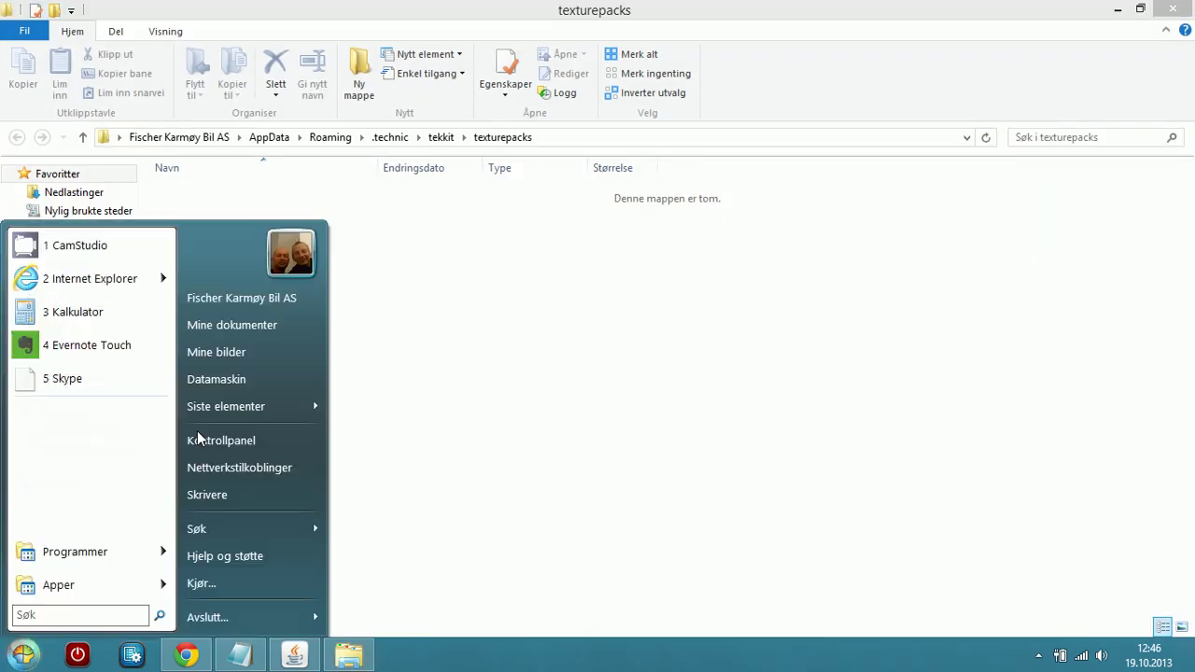
{"action": "left_click", "coordinate": [280, 296]}
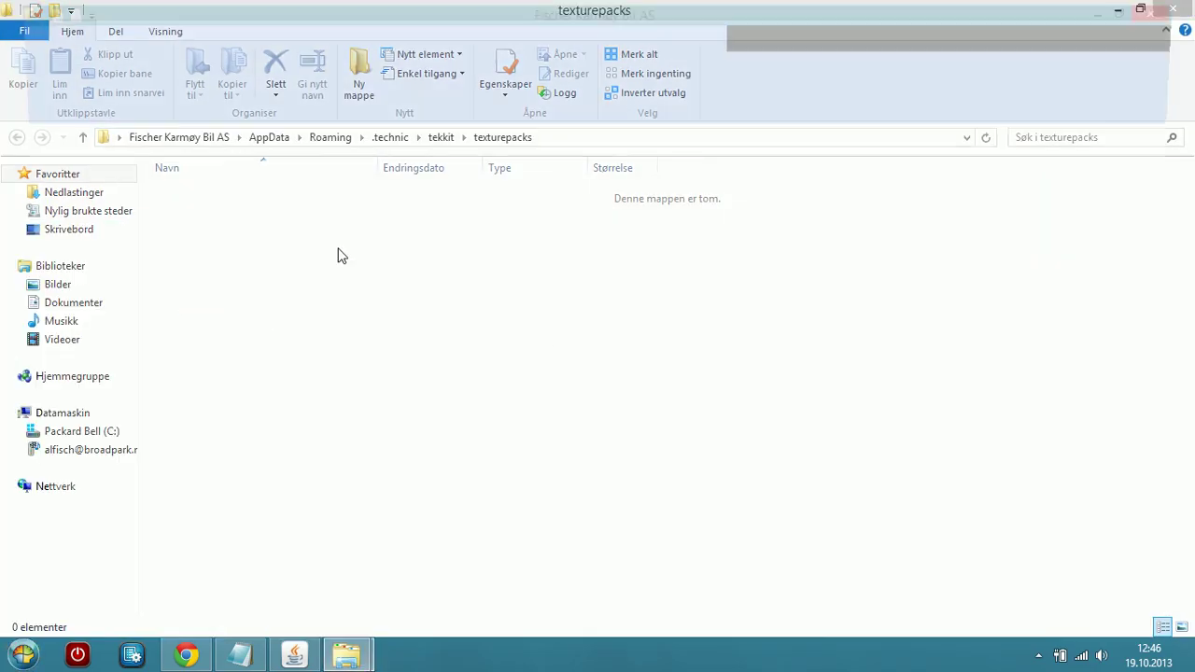
{"action": "left_click", "coordinate": [735, 193]}
{"action": "double_click", "coordinate": [735, 194]}
{"action": "scroll", "coordinate": [372, 312], "scroll_direction": "down", "scroll_amount": 4}
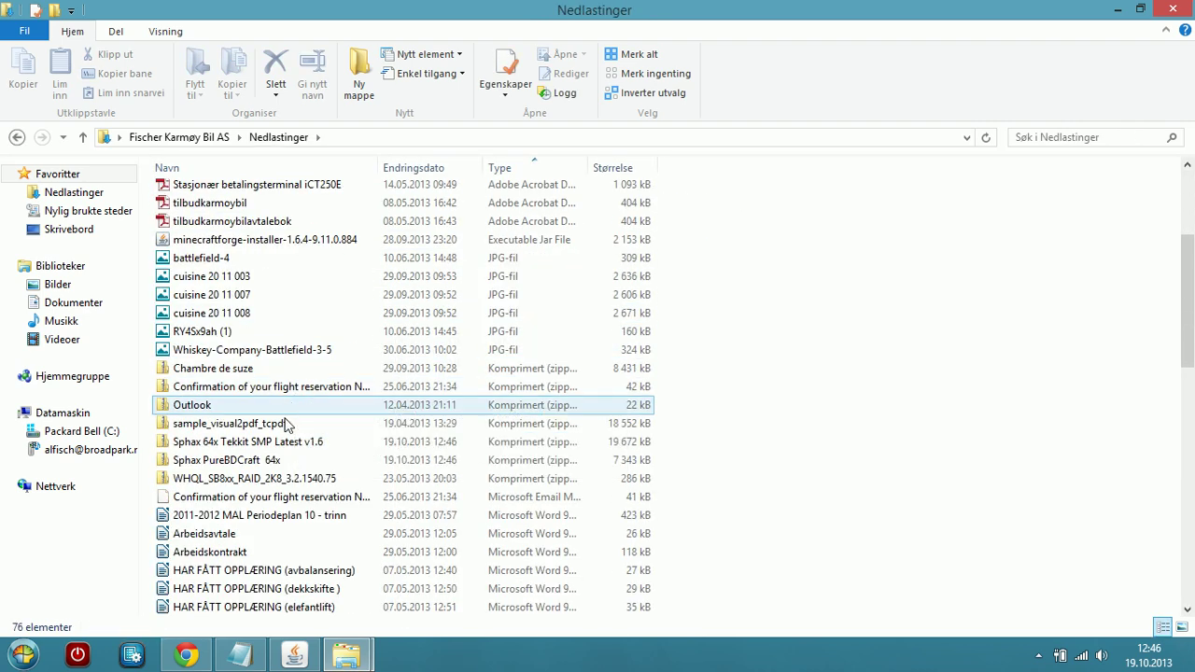
Move both Sphax zips, Tekkit SMP Latest v1.6 and PureBDCraft 64x, into the texturepacks folder
{"action": "left_click", "coordinate": [224, 442]}
{"action": "left_click", "coordinate": [236, 459], "text": "ctrl"}
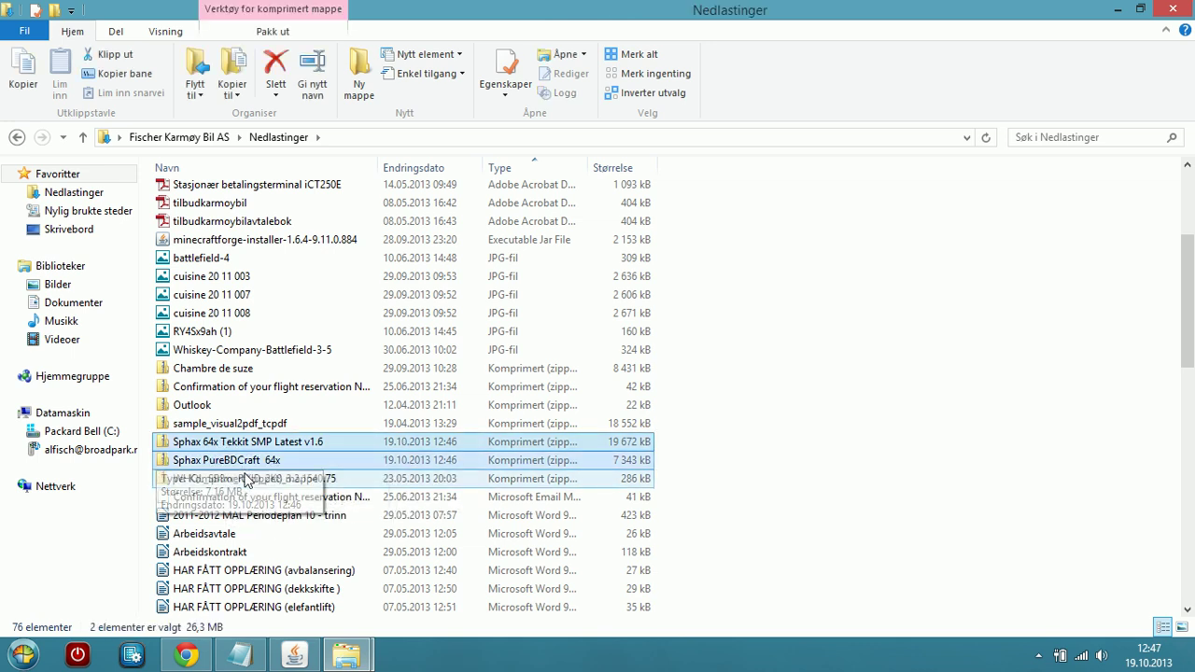
{"action": "left_click_drag", "start_coordinate": [238, 459], "coordinate": [328, 442]}
{"action": "left_click", "coordinate": [343, 421]}
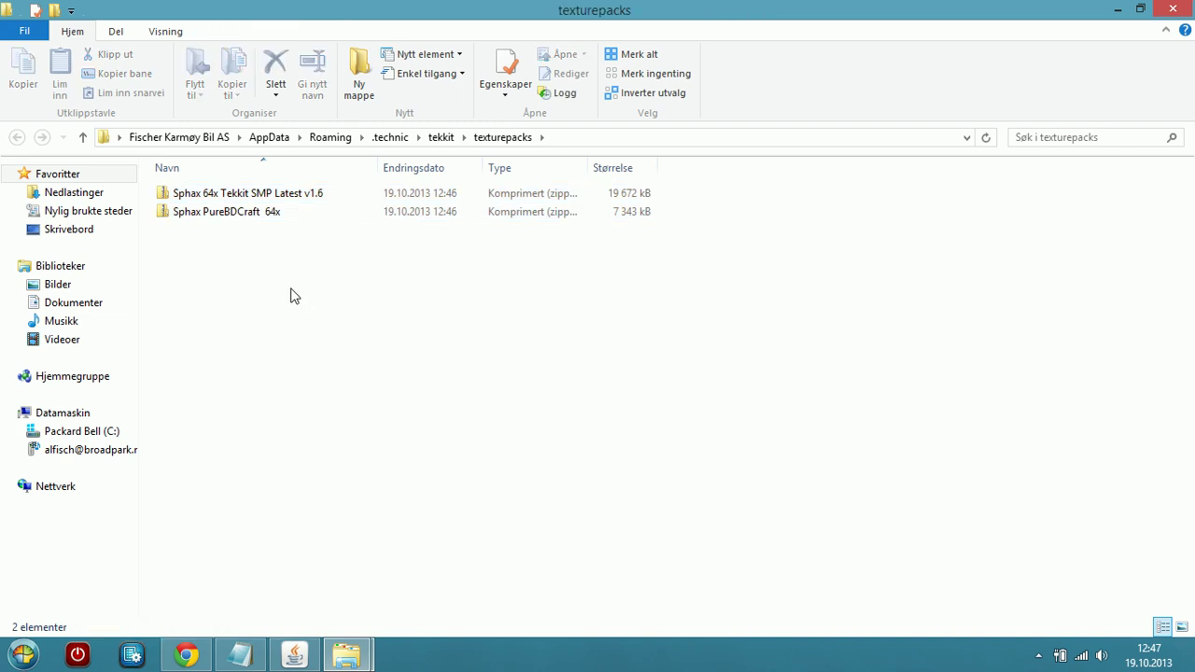
{"action": "right_click", "coordinate": [239, 213]}
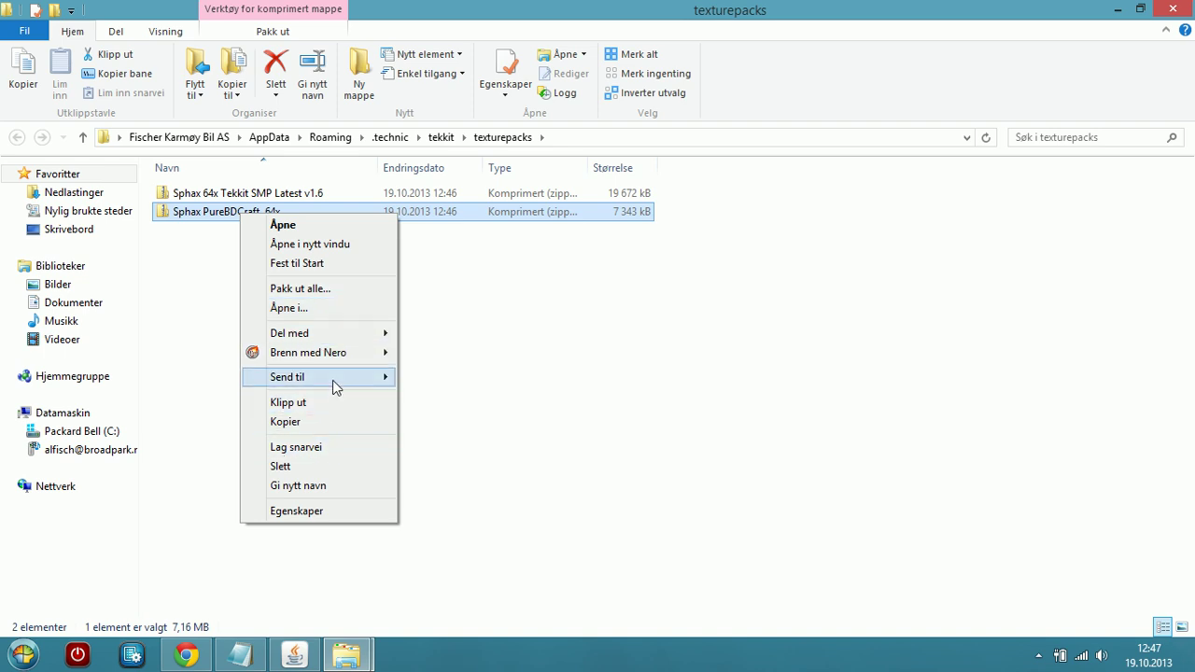
Open the Sphax PureBDCraft 64x zip in 7-Zip
{"action": "left_click", "coordinate": [331, 320]}
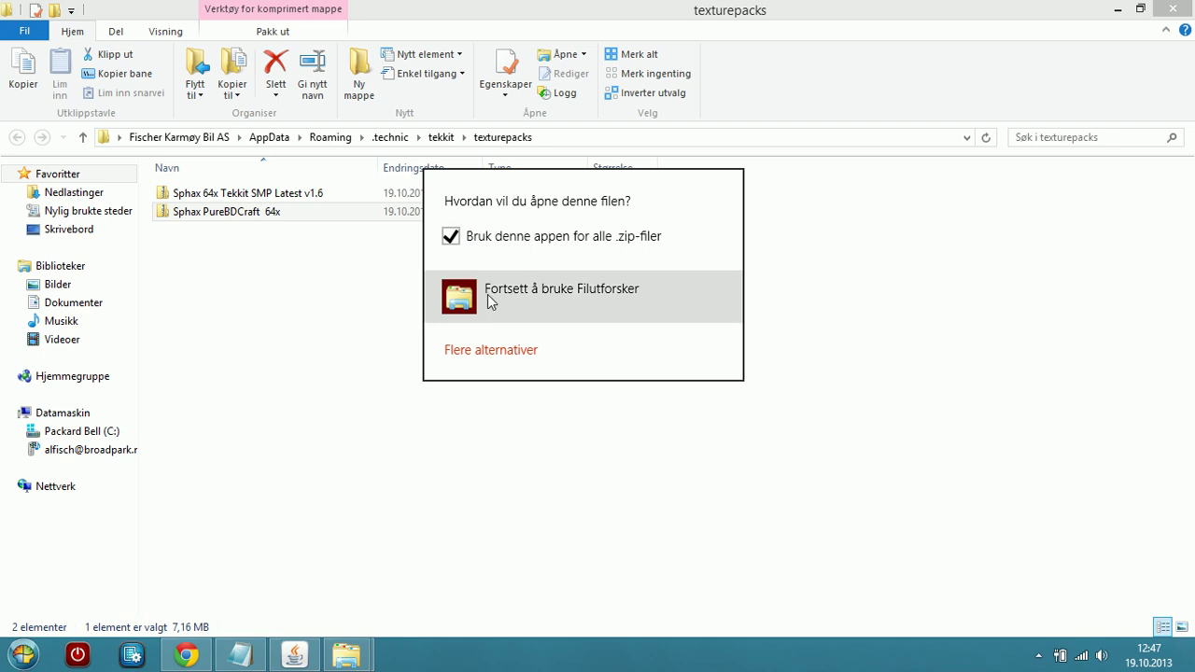
{"action": "left_click", "coordinate": [491, 349]}
{"action": "left_click", "coordinate": [529, 357]}
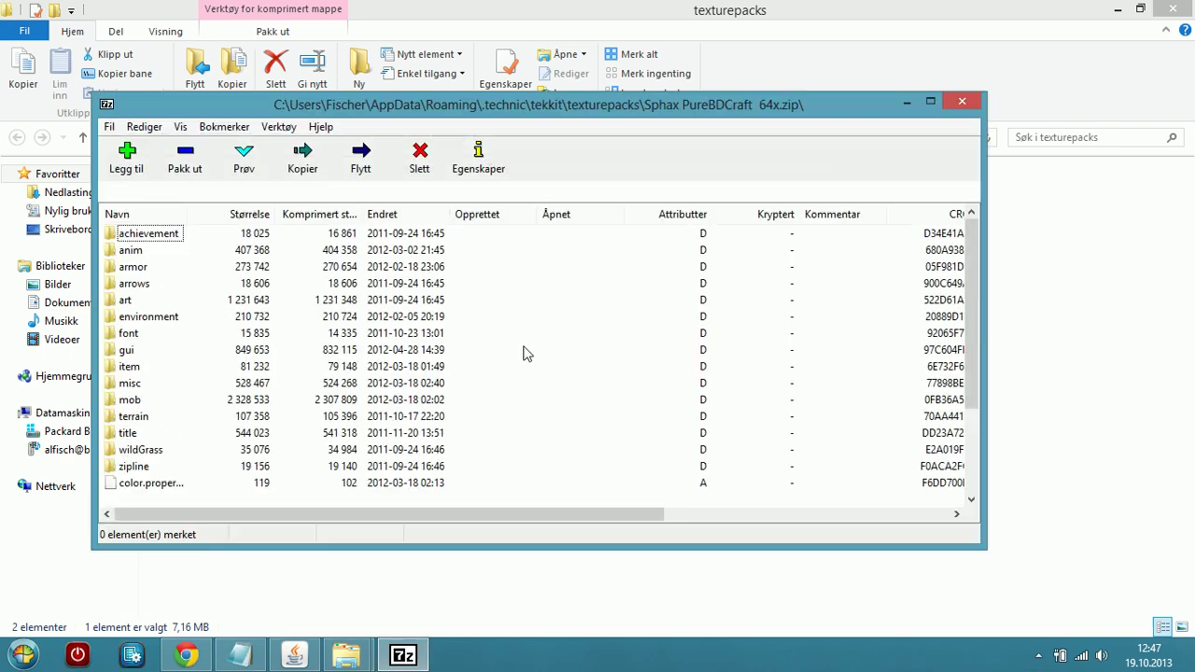
{"action": "left_click_drag", "start_coordinate": [428, 115], "coordinate": [677, 238]}
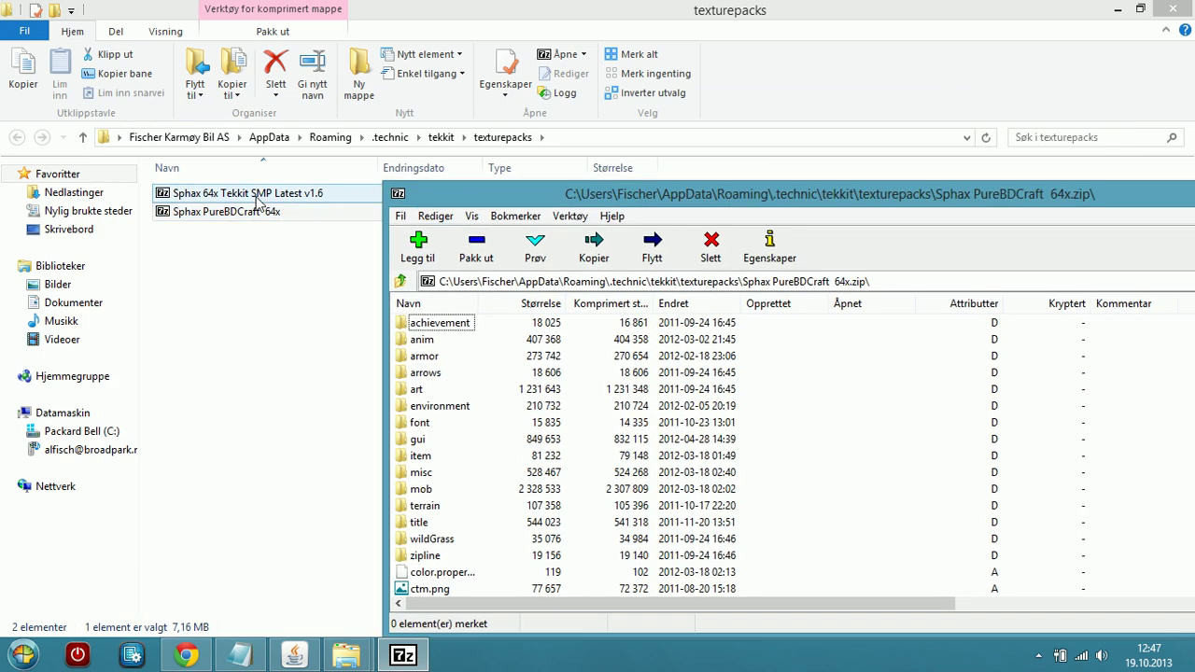
Open the Tekkit SMP zip in 7-Zip and select all its folders
{"action": "right_click", "coordinate": [260, 197]}
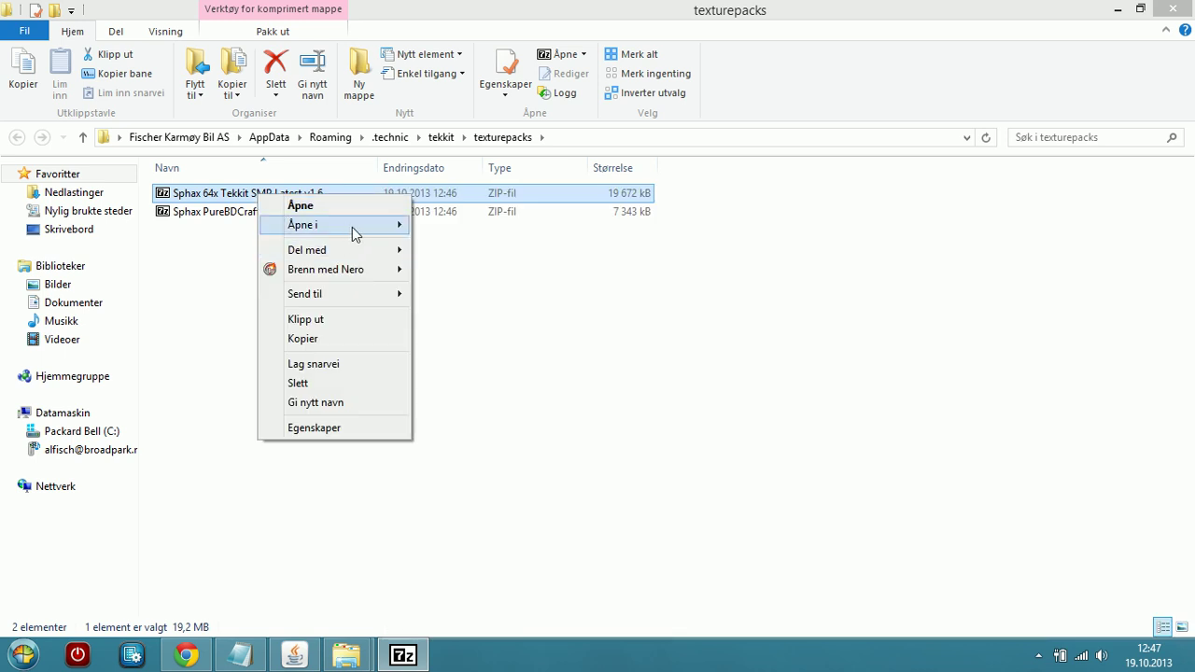
{"action": "mouse_move", "coordinate": [347, 226]}
{"action": "left_click", "coordinate": [452, 230]}
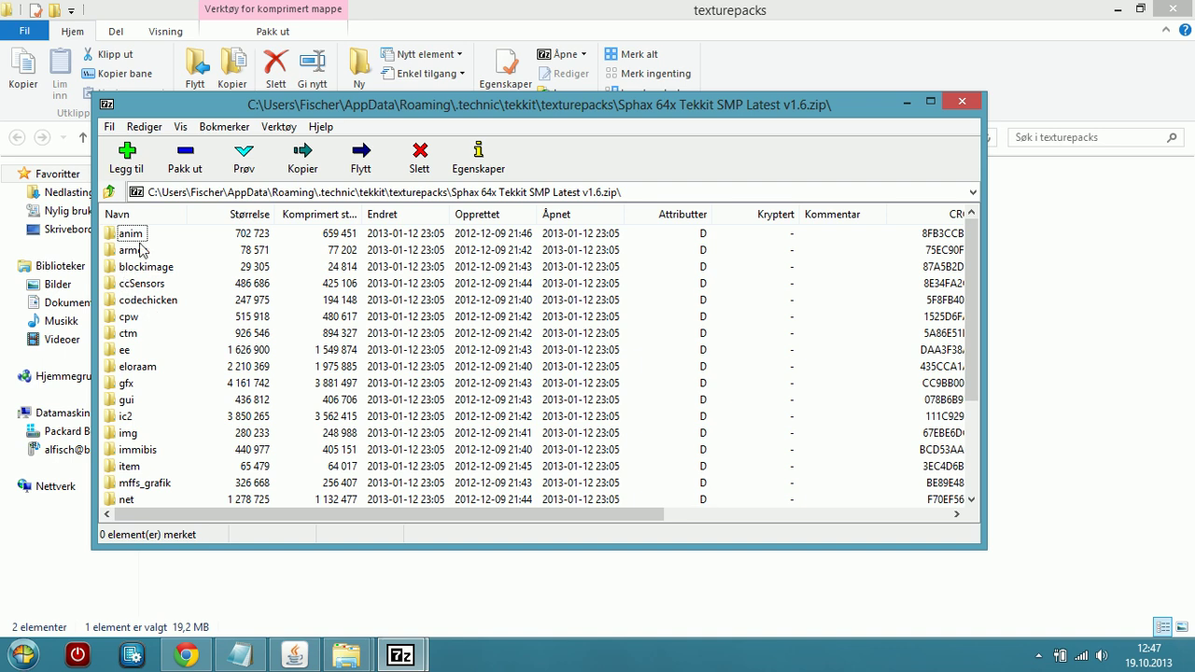
{"action": "key", "text": "ctrl+a"}
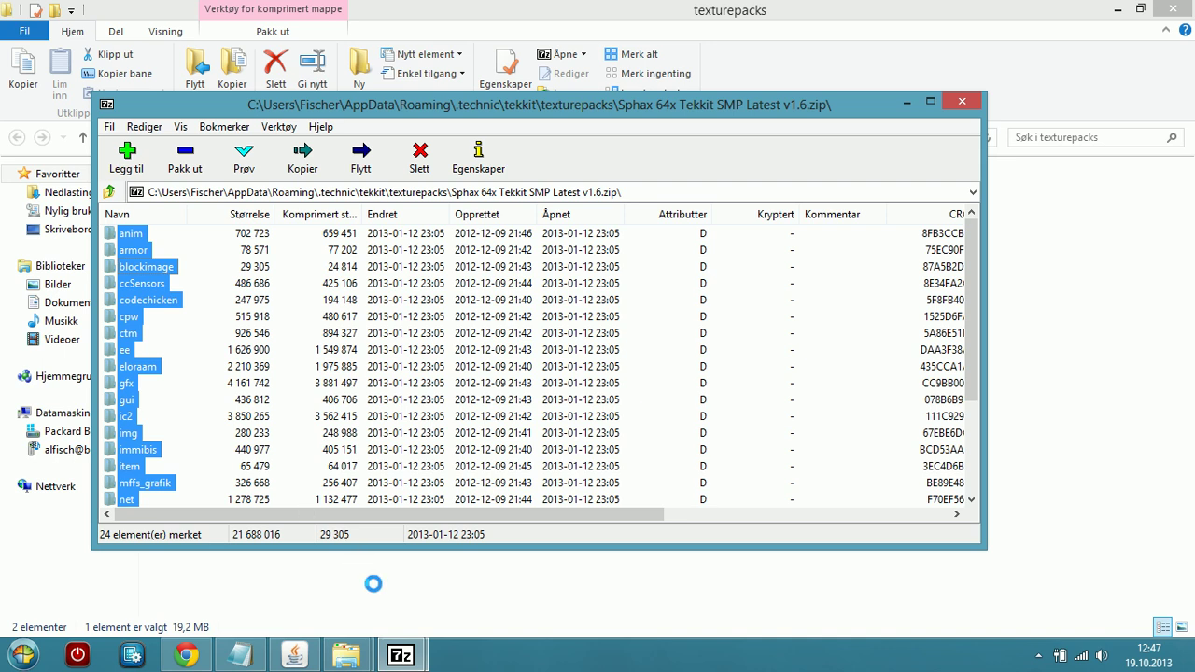
Copy the Tekkit folders into the PureBDCraft archive, confirming with Ja
{"action": "mouse_move", "coordinate": [400, 654]}
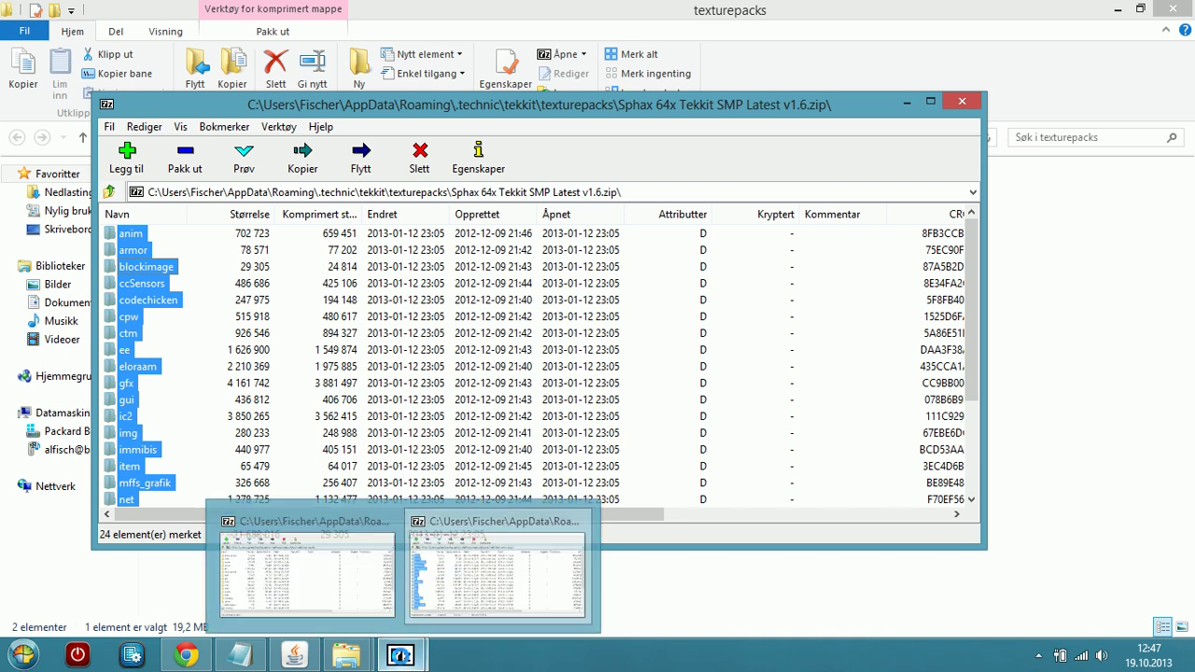
{"action": "left_click", "coordinate": [323, 579]}
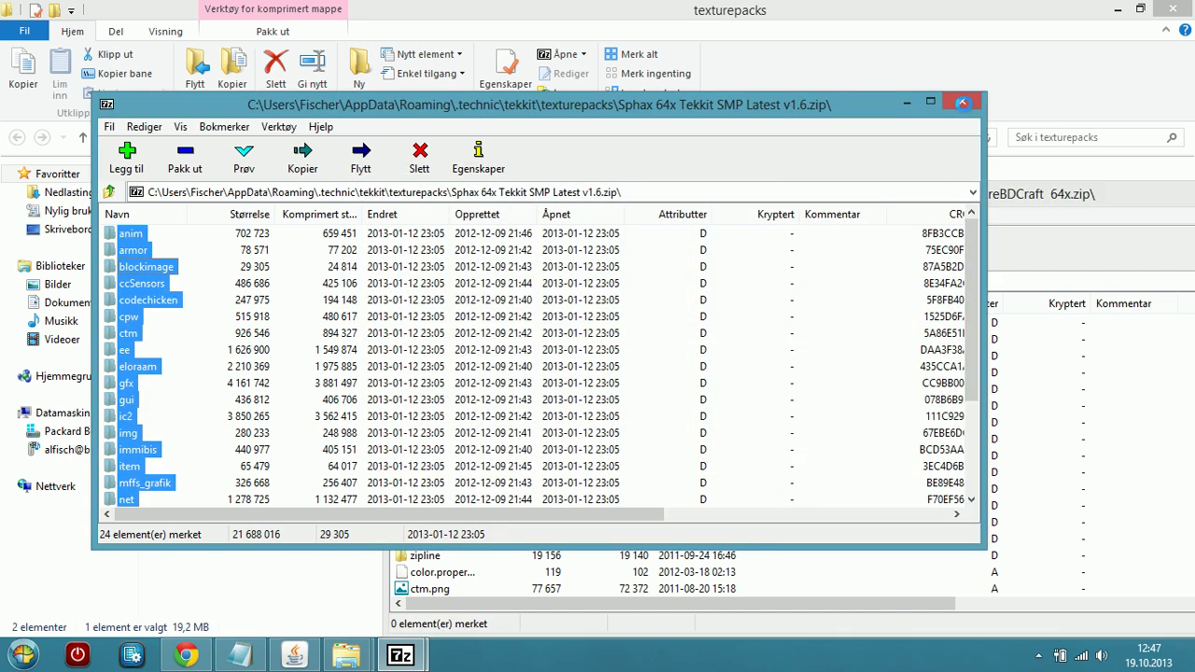
{"action": "left_click", "coordinate": [345, 583]}
{"action": "left_click_drag", "start_coordinate": [408, 660], "coordinate": [336, 593]}
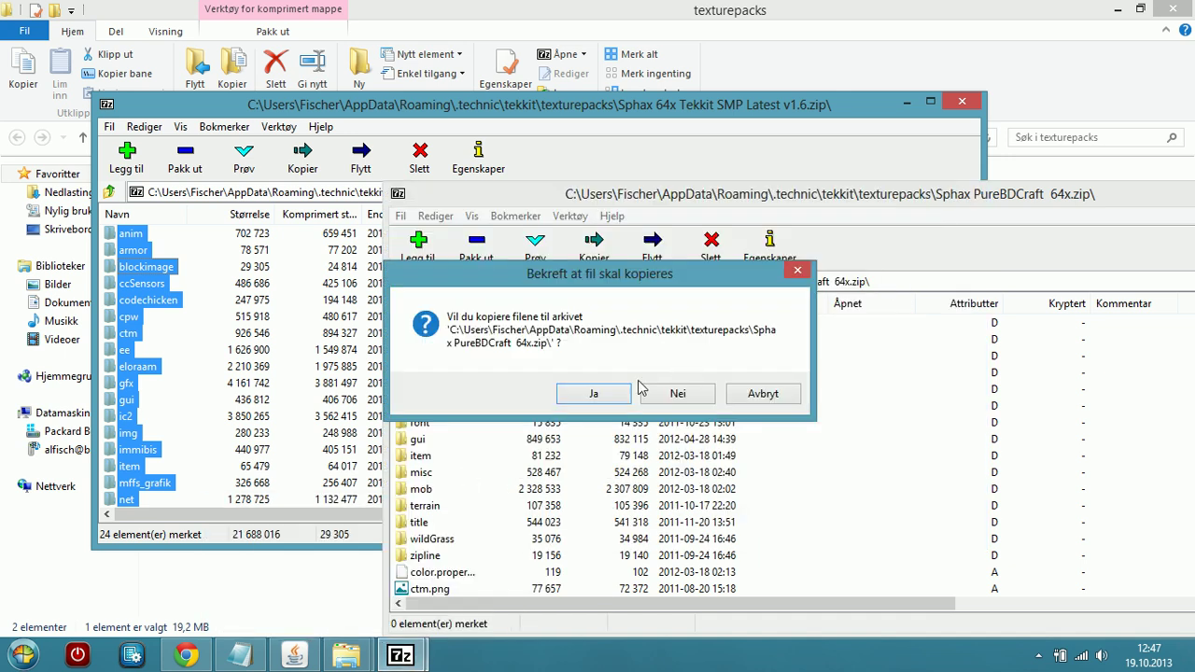
{"action": "left_click", "coordinate": [593, 394]}
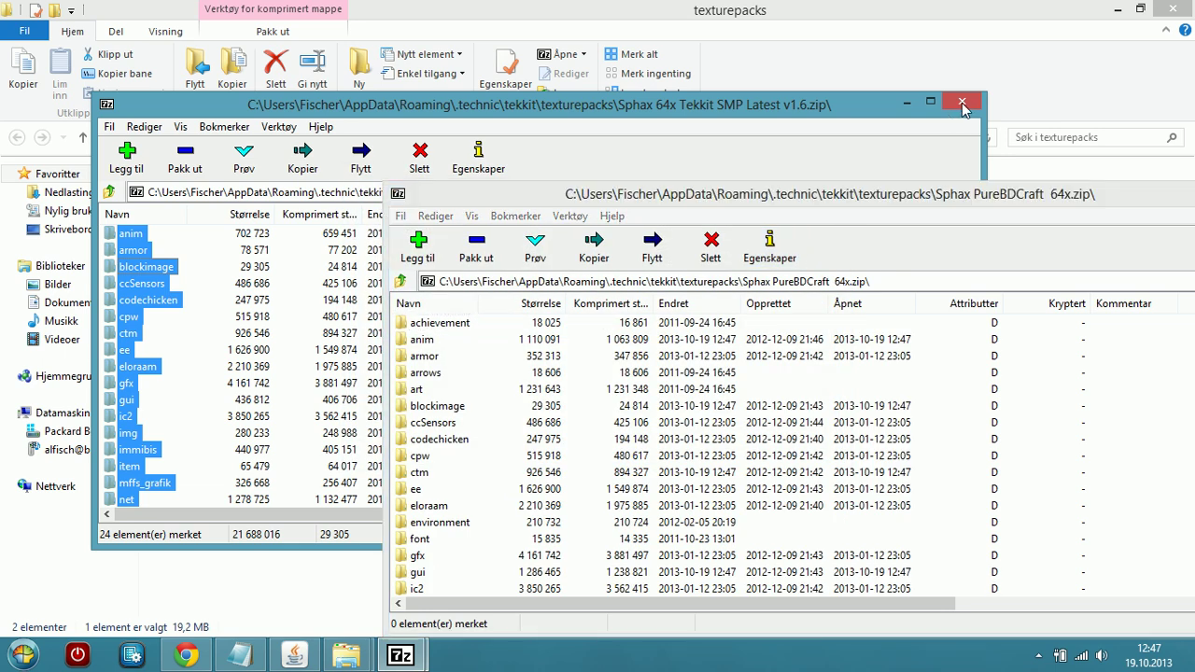
Close the merged archive, delete the Tekkit SMP zip, and close the folder windows
{"action": "left_click_drag", "start_coordinate": [964, 203], "coordinate": [771, 196]}
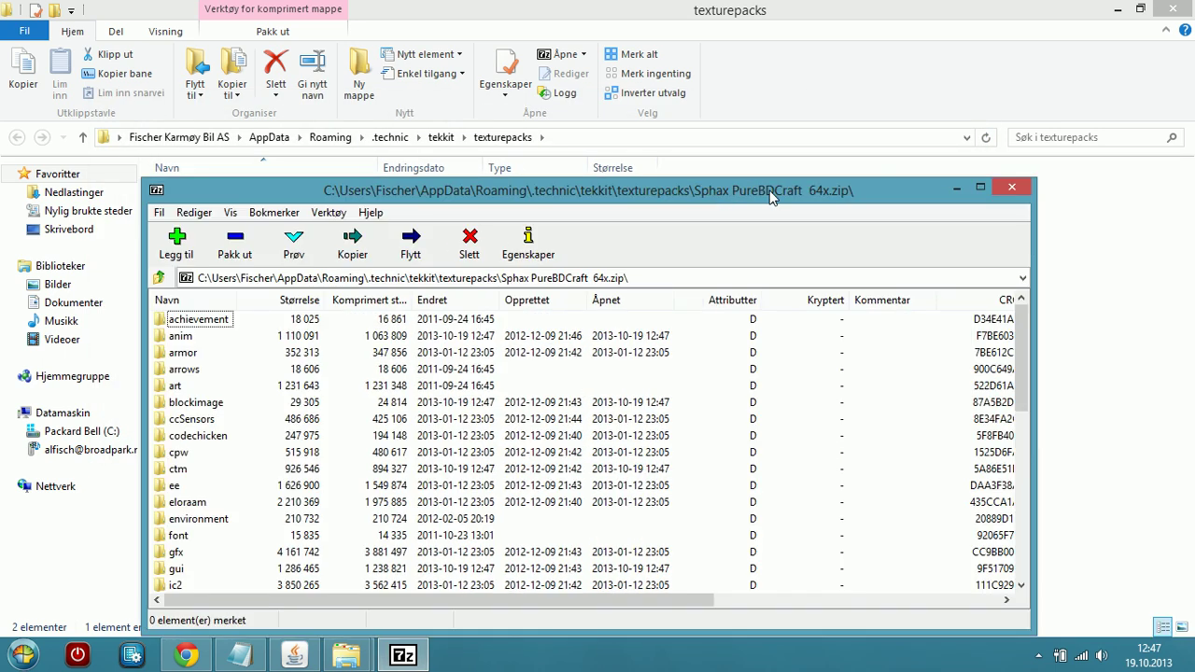
{"action": "left_click", "coordinate": [1026, 192]}
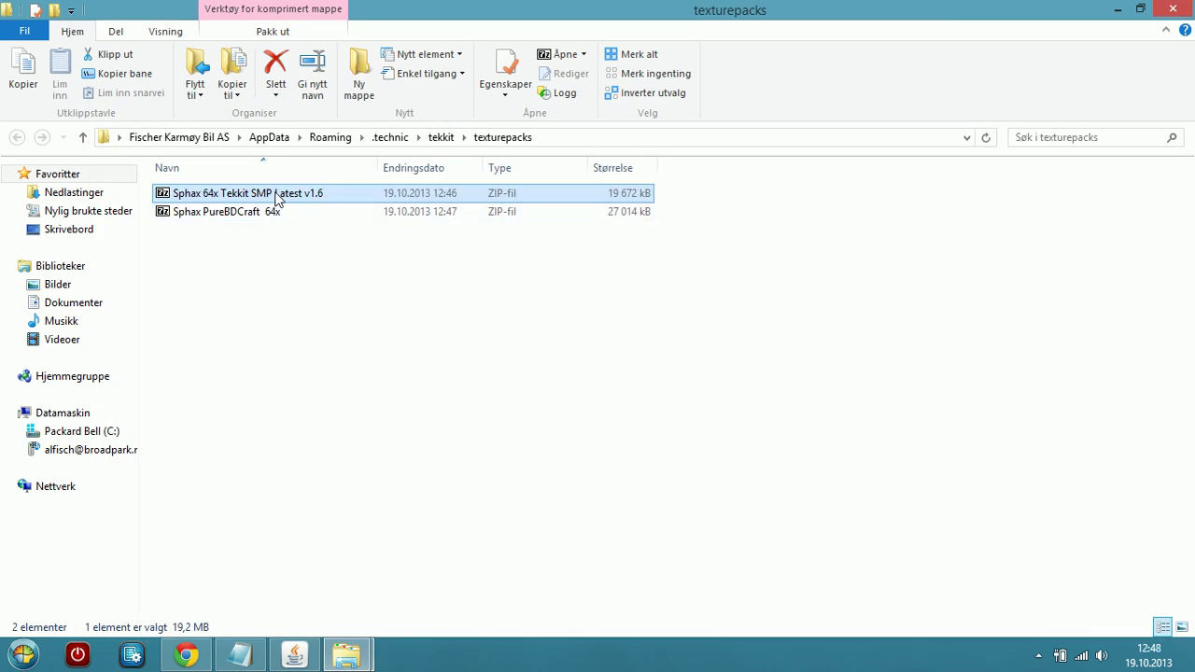
{"action": "key", "text": "Delete"}
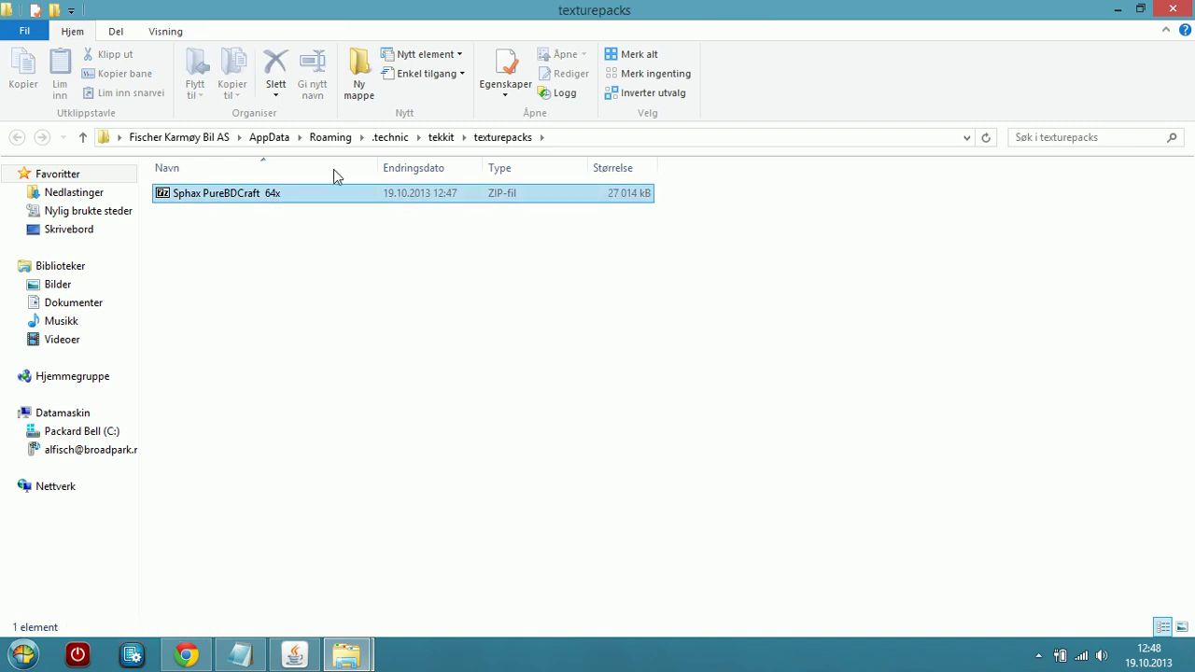
{"action": "left_click", "coordinate": [1173, 9]}
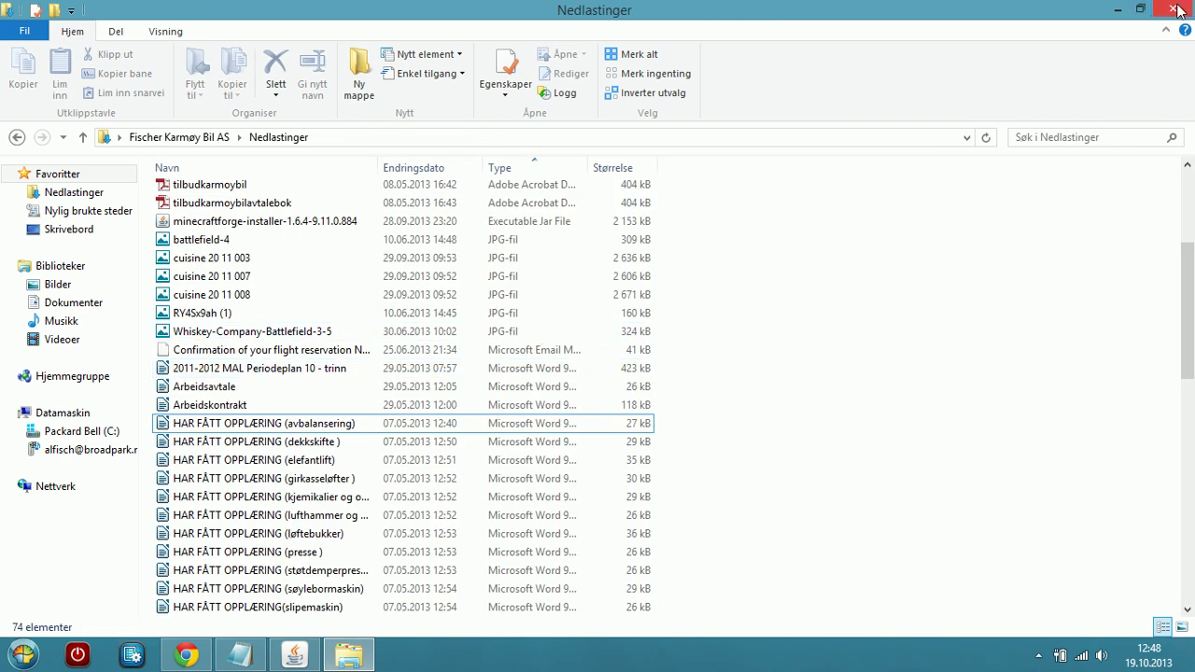
{"action": "left_click", "coordinate": [1175, 9]}
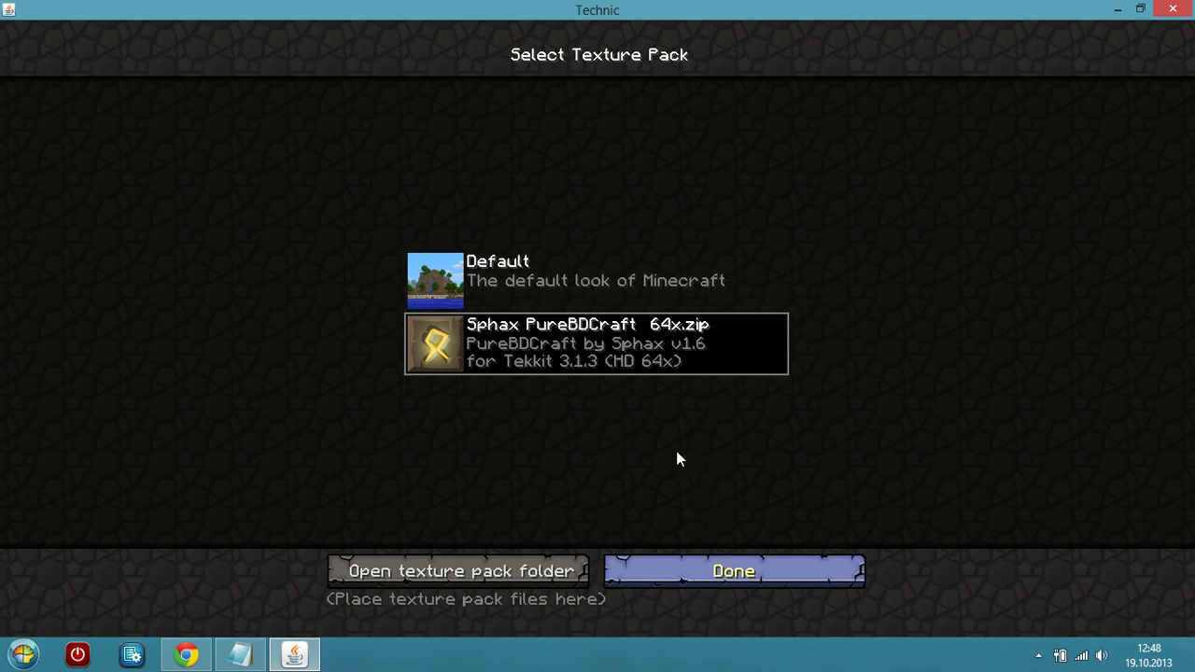
Show the hidden background app icons in the taskbar tray
{"action": "left_click", "coordinate": [1036, 657]}
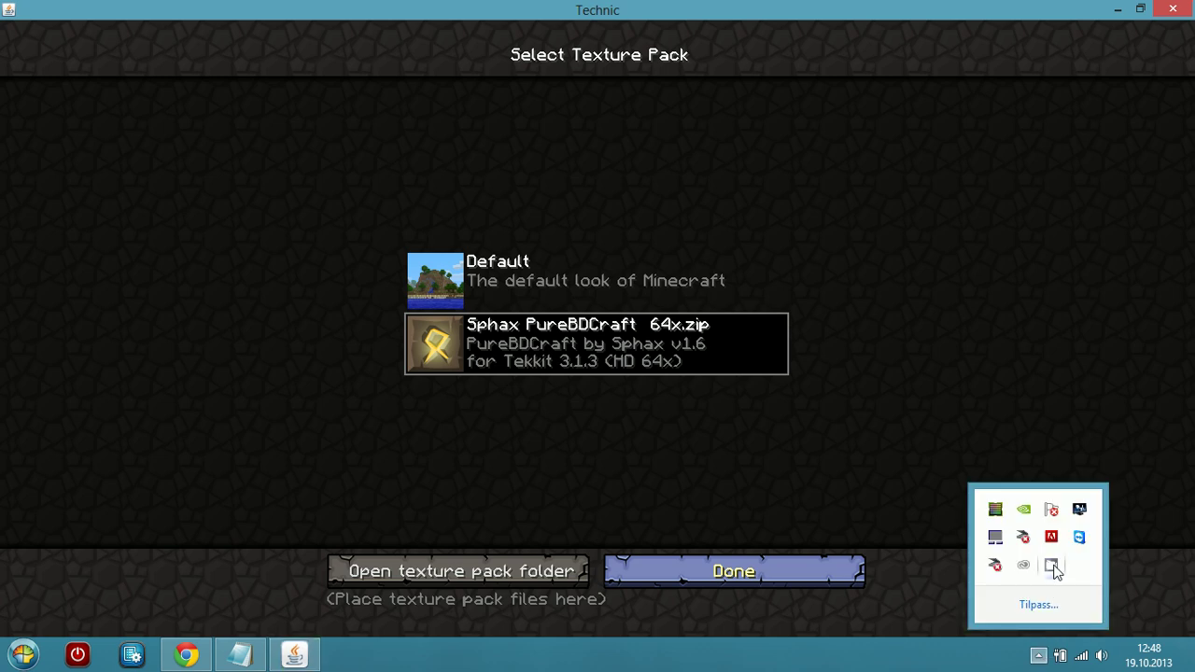